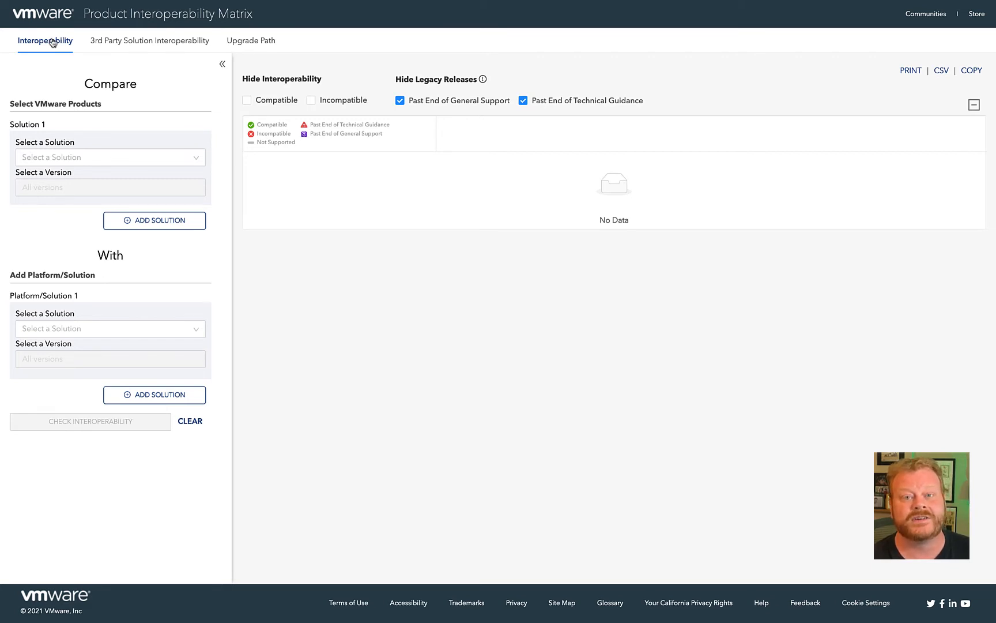
Generate the compatibility matrix of VMware vCenter Server versions against VMware vSphere Hypervisor (ESXi)
{"action": "left_click", "coordinate": [67, 155]}
{"action": "type", "text": "v"}
{"action": "left_click", "coordinate": [69, 221]}
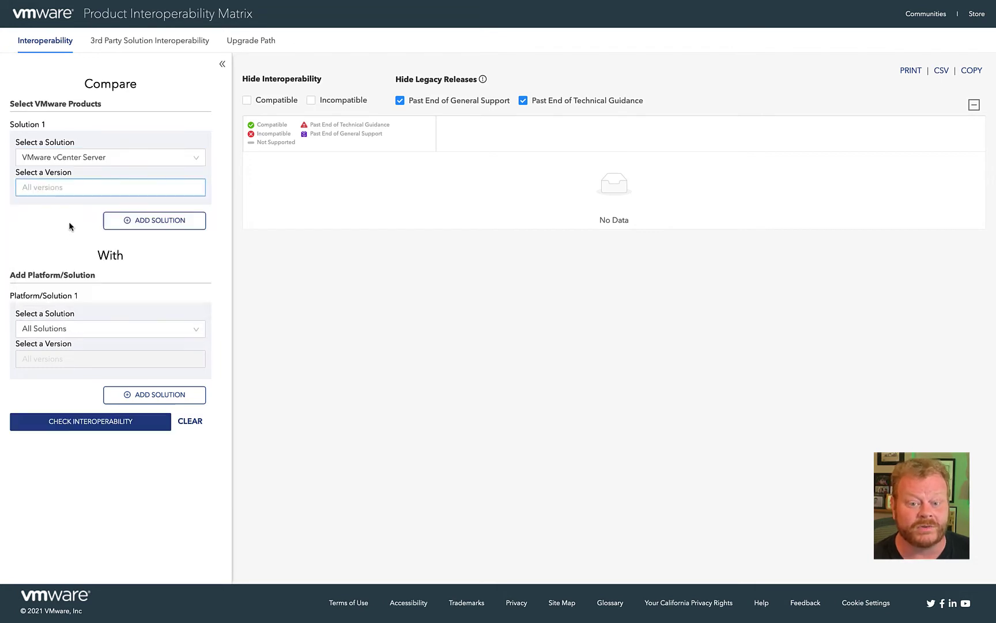
{"action": "left_click", "coordinate": [56, 330]}
{"action": "left_click", "coordinate": [72, 368]}
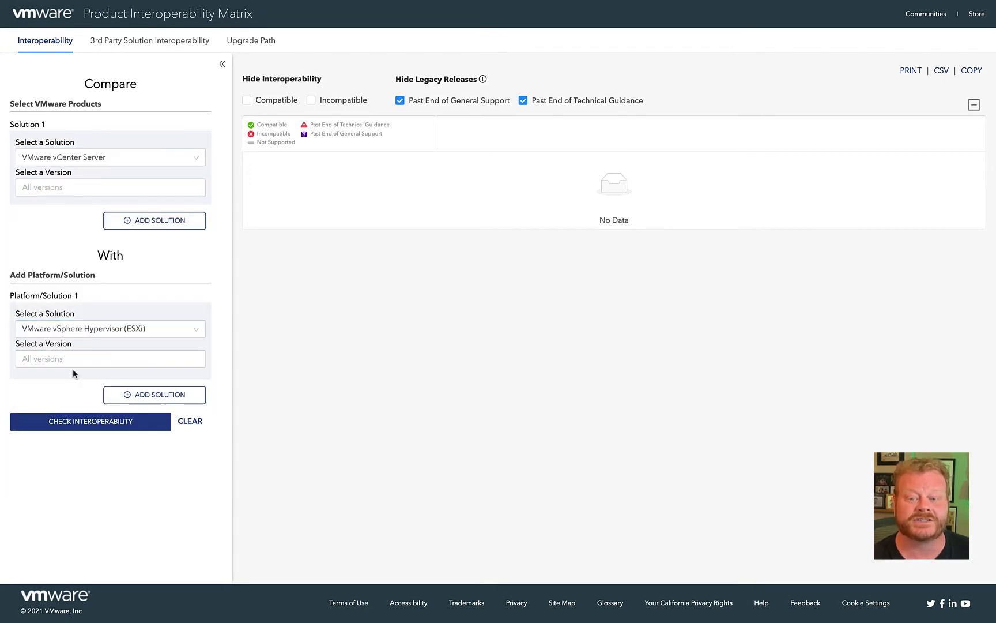
{"action": "left_click", "coordinate": [100, 421]}
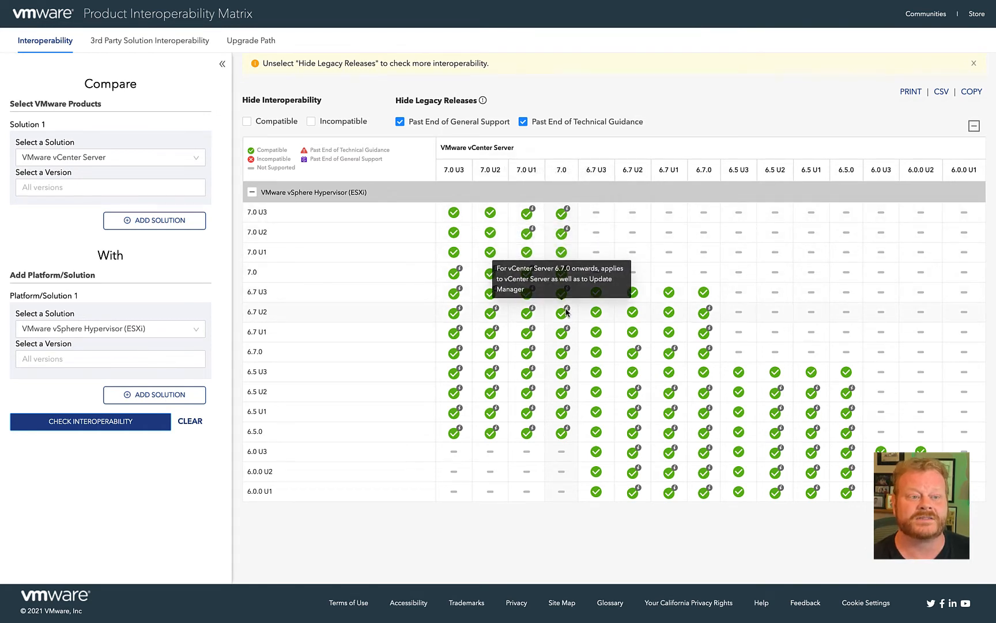
Show third-party database compatibility (Oracle, SQL Server, PostgreSQL) for VMware Horizon versions
{"action": "left_click", "coordinate": [169, 45]}
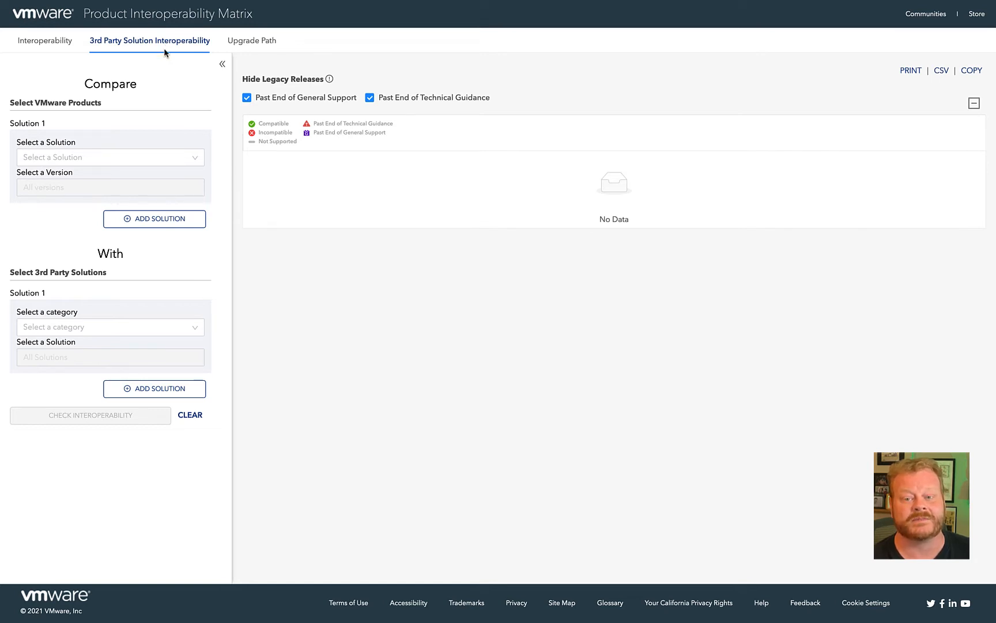
{"action": "left_click", "coordinate": [140, 159]}
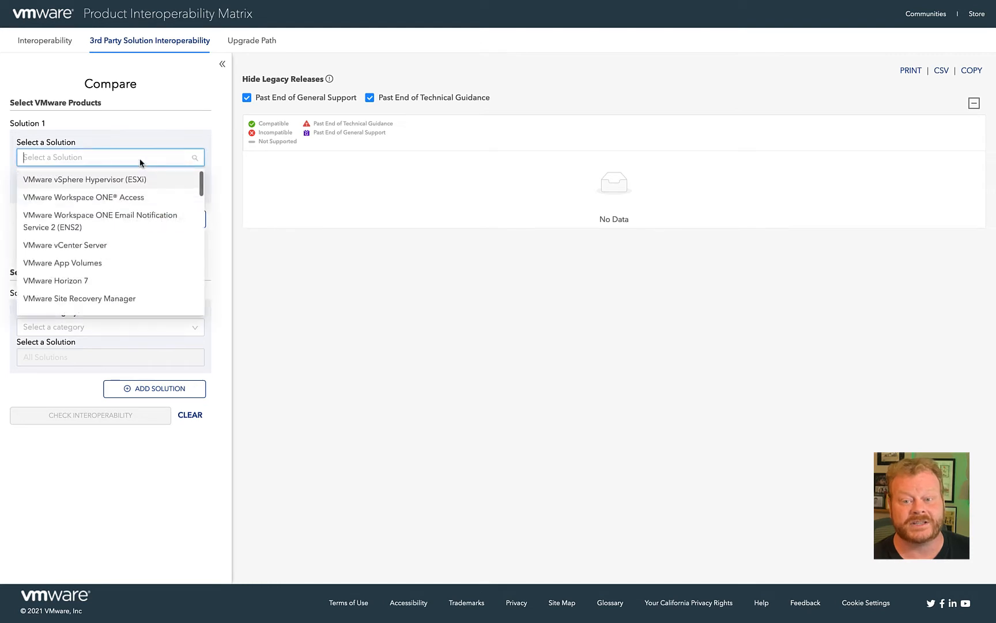
{"action": "type", "text": "hori"}
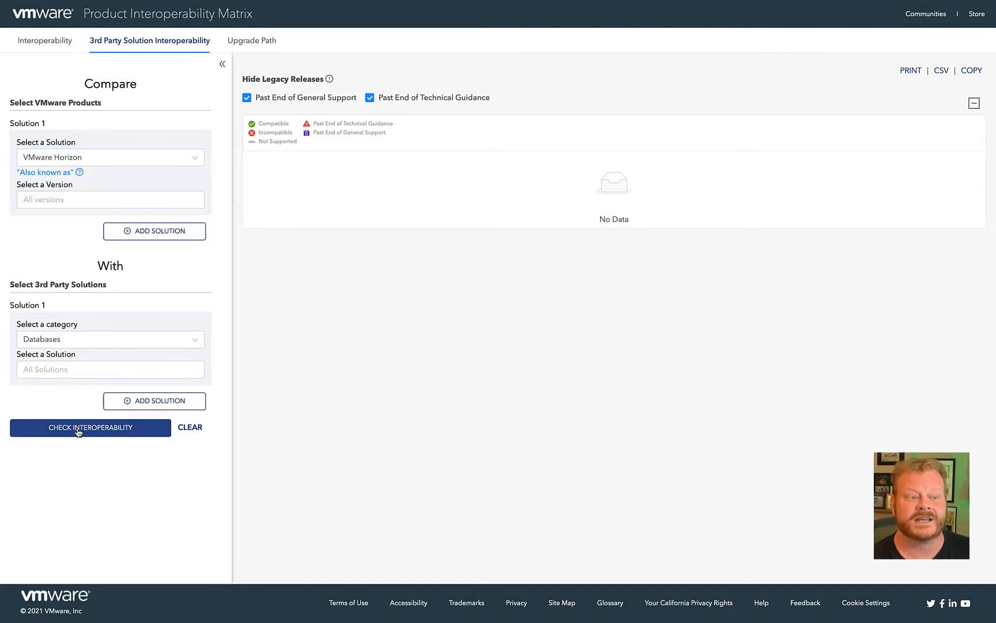
{"action": "left_click", "coordinate": [77, 429]}
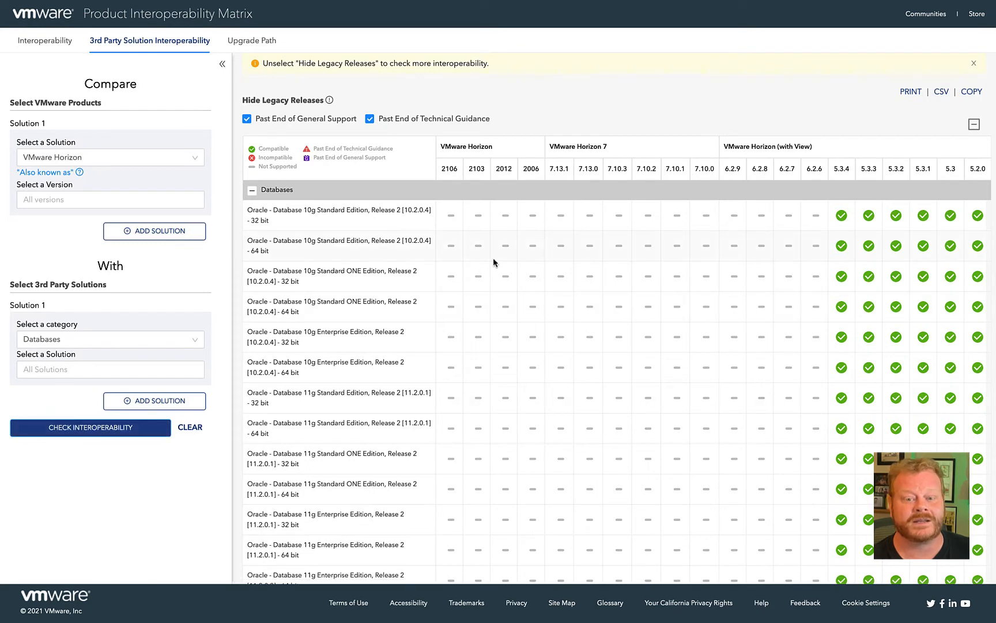
{"action": "scroll", "coordinate": [493, 258], "scroll_direction": "down", "scroll_amount": 10}
{"action": "scroll", "coordinate": [493, 258], "scroll_direction": "down", "scroll_amount": 3}
{"action": "scroll", "coordinate": [492, 259], "scroll_direction": "down", "scroll_amount": 3}
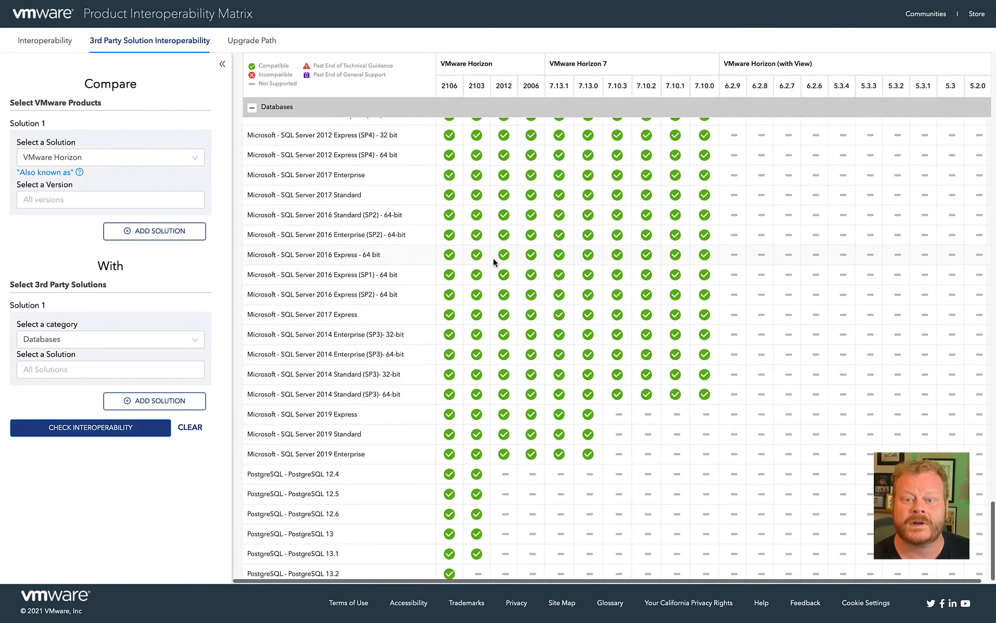
Review the ESXi upgrade-path grid, where 6.5 U2 to 6.7.0 is an unsupported back-in-time upgrade
{"action": "left_click", "coordinate": [257, 43]}
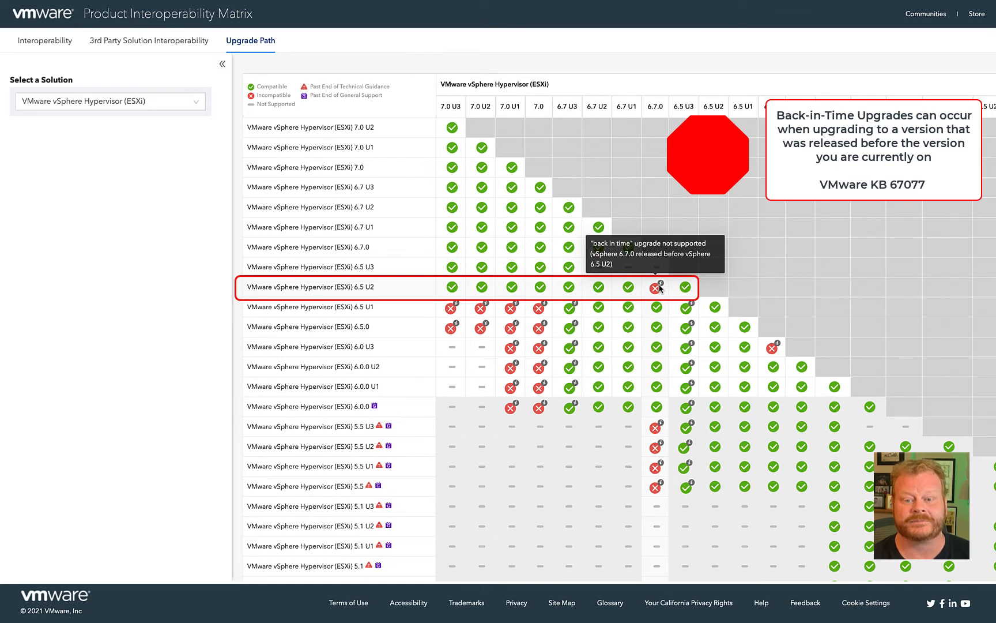
Choose VMware Horizon as the upgrade-path solution, searching 'hor' in the solution list
{"action": "left_click", "coordinate": [154, 101]}
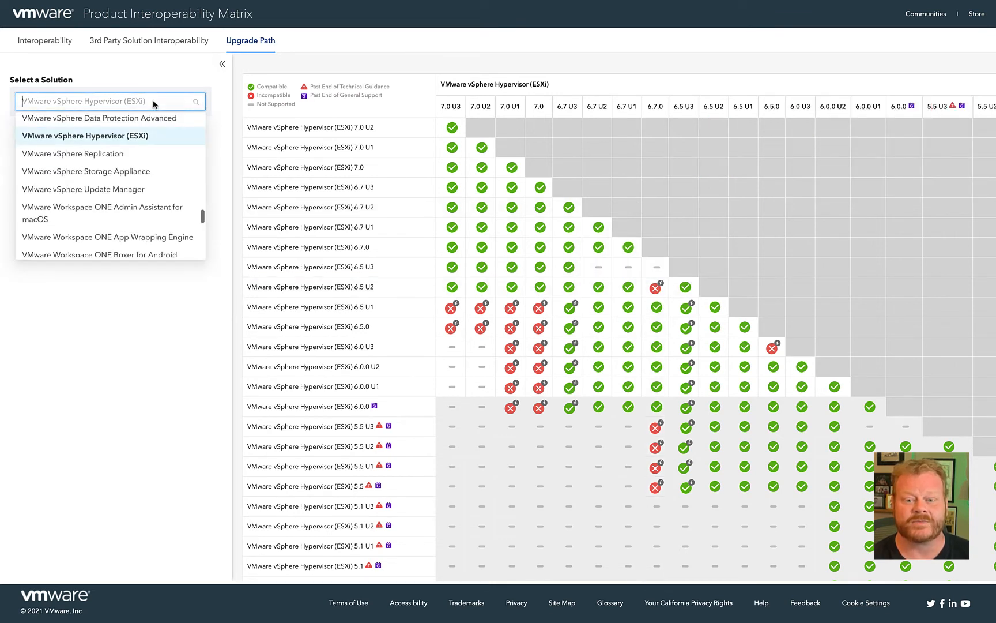
{"action": "type", "text": "hor"}
{"action": "left_click", "coordinate": [74, 183]}
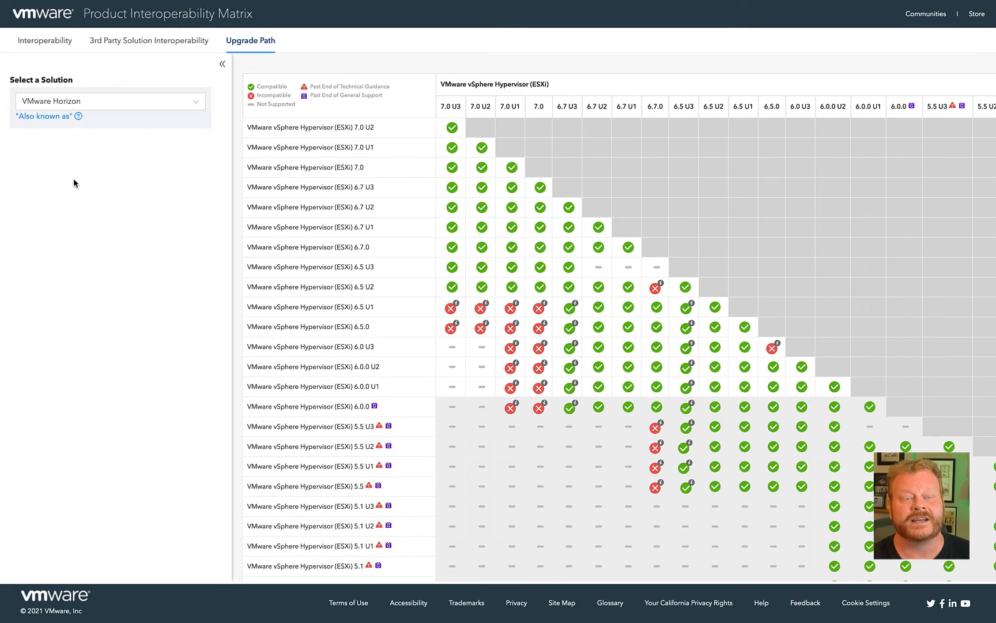